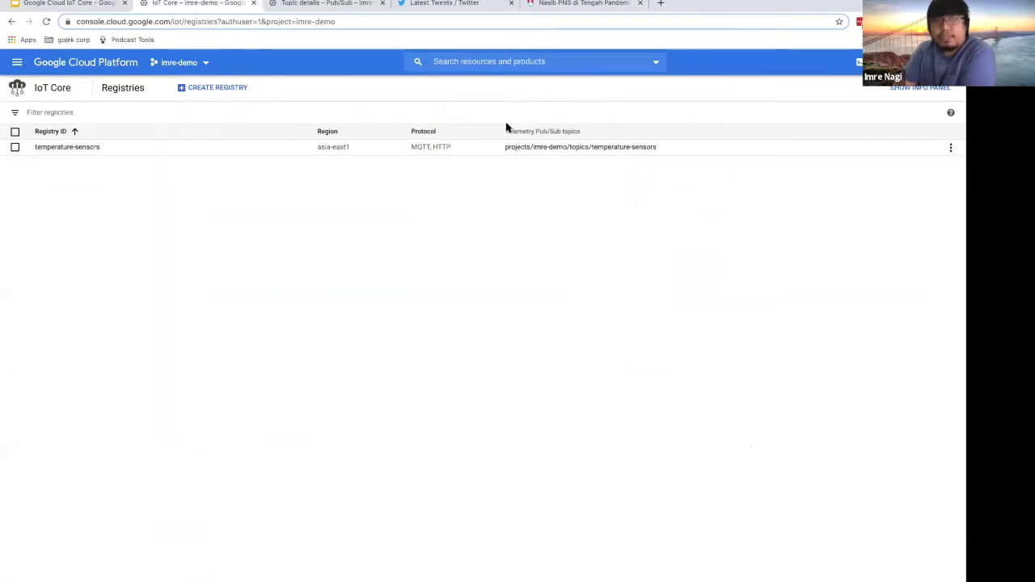
- Start a new IoT Core registry with the ID light-sensor in the asia-east1 region
left_click(217, 90)
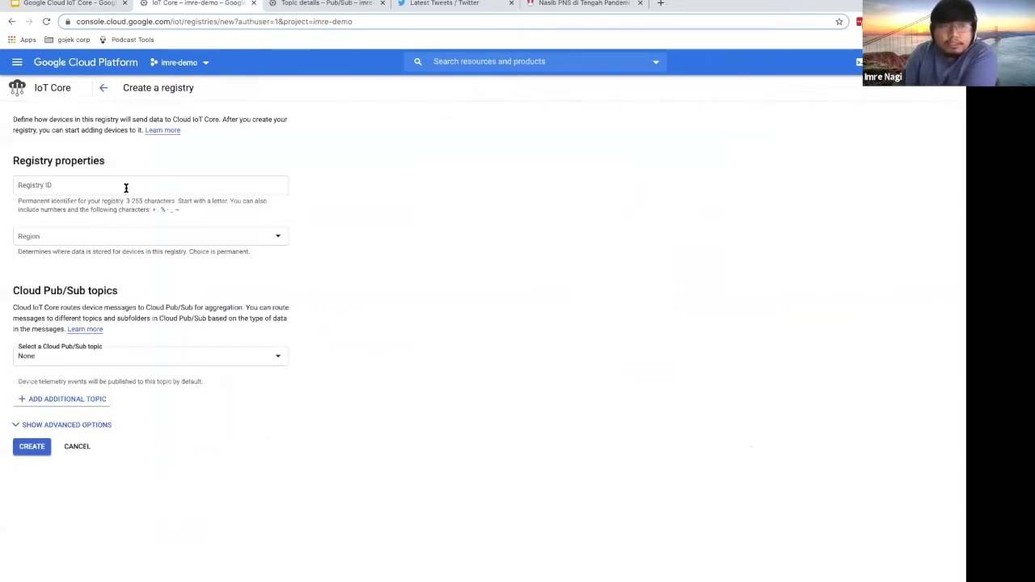
left_click(126, 188)
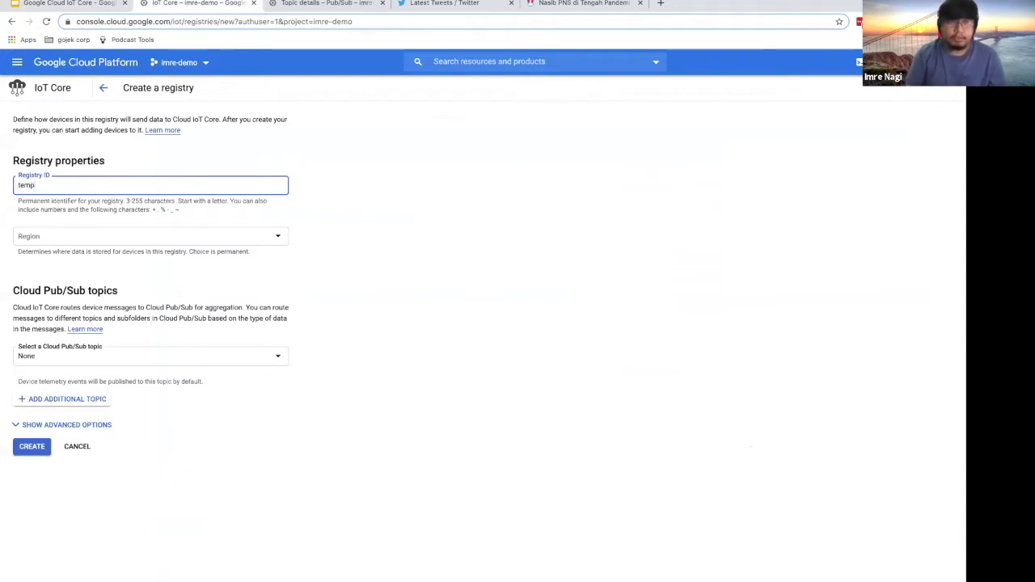
key("ctrl+a")
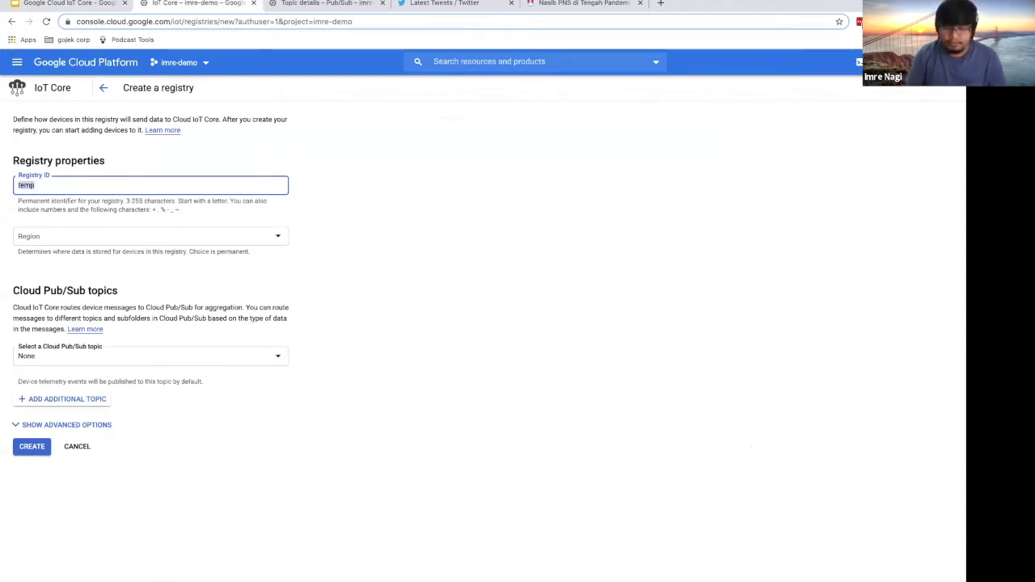
type("light")
type("-s")
type("-se")
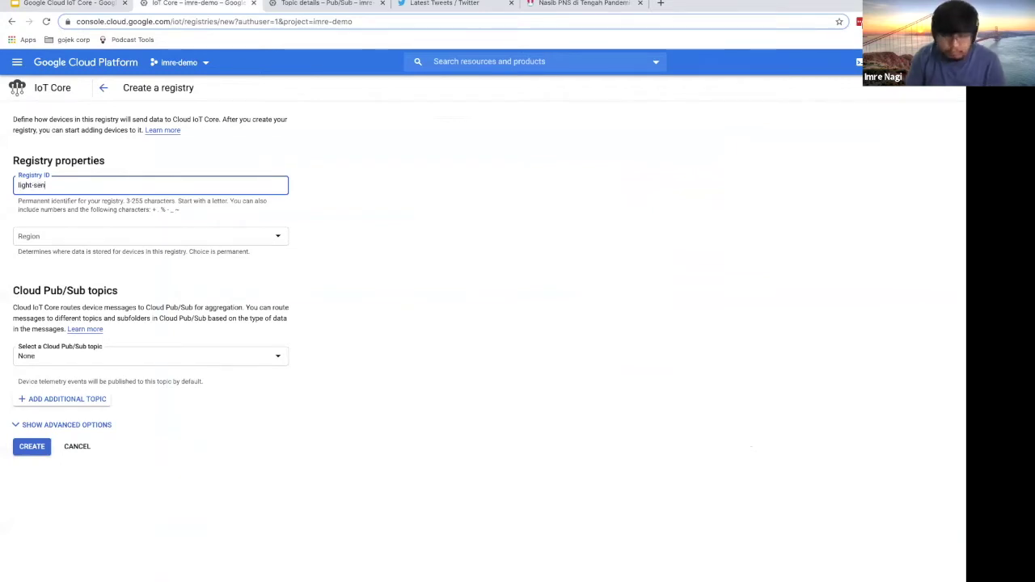
key("Tab")
left_click(229, 246)
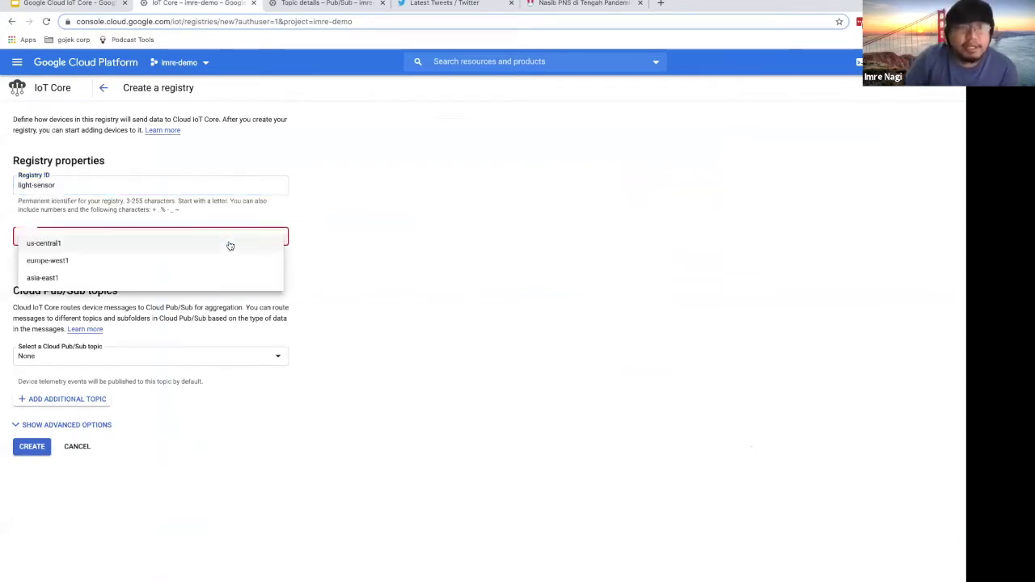
left_click(51, 279)
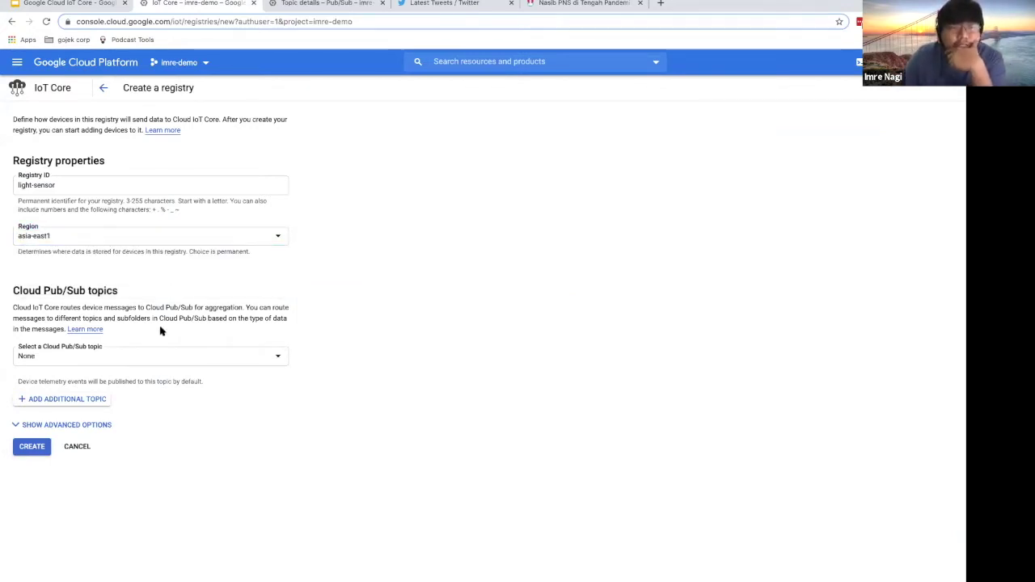
- Set the registry's default Cloud Pub/Sub topic to projects/imre-demo/topics/temperature-sensors
left_click_drag(41, 291, 99, 292)
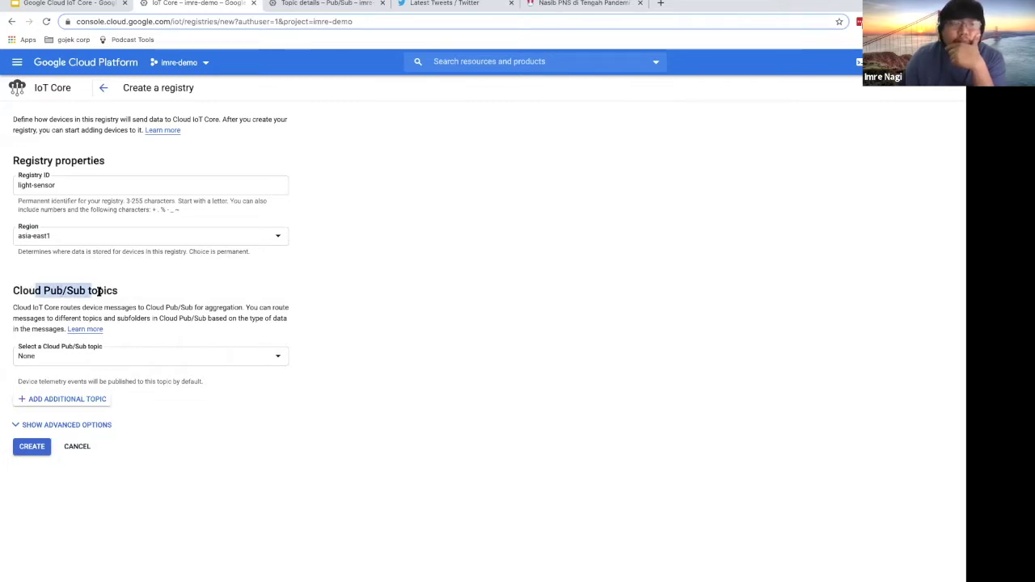
left_click(170, 306)
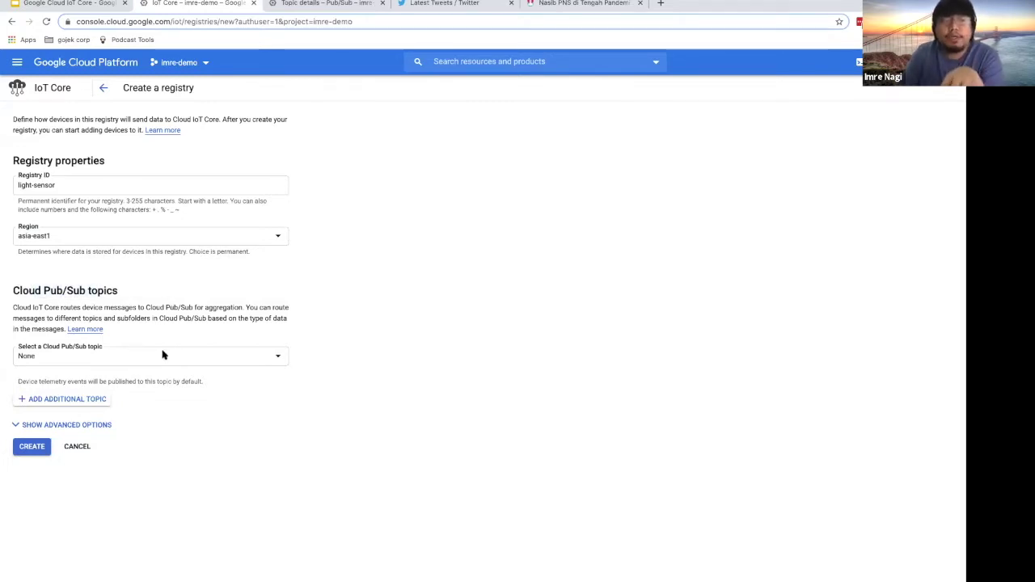
left_click(107, 357)
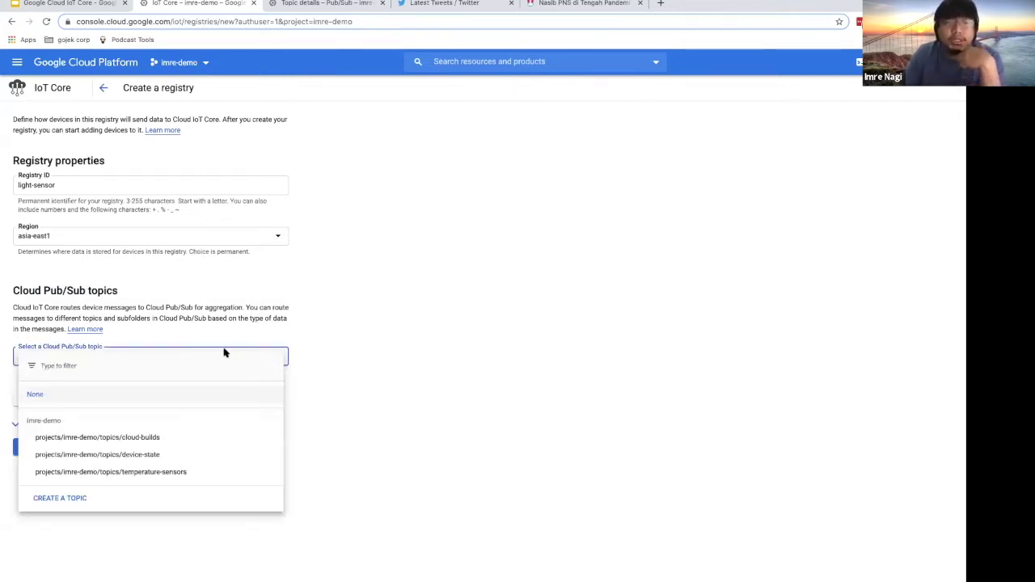
left_click(148, 473)
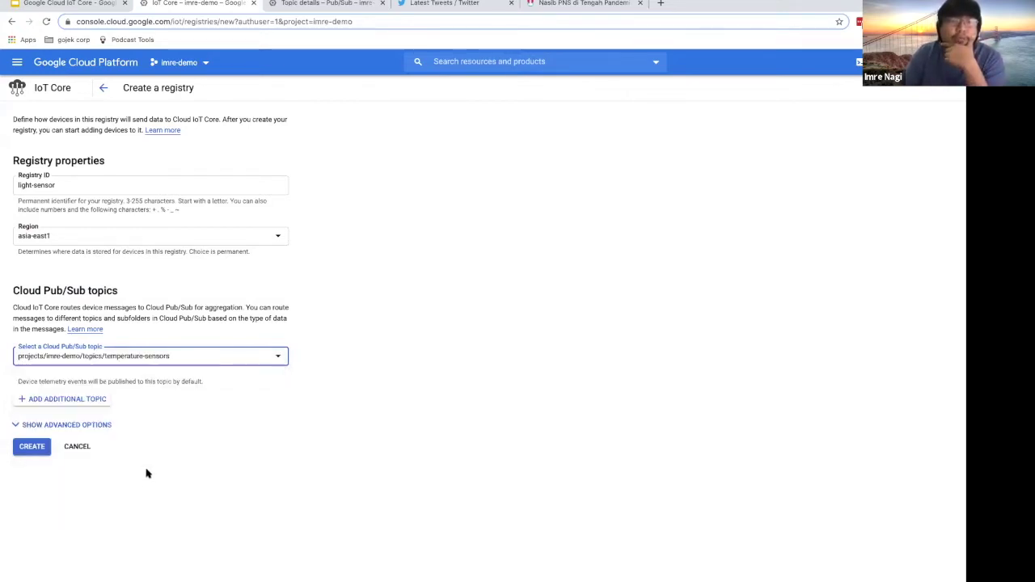
- Try adding an additional Pub/Sub topic with the subfolder USA, and remove that entry
left_click(33, 401)
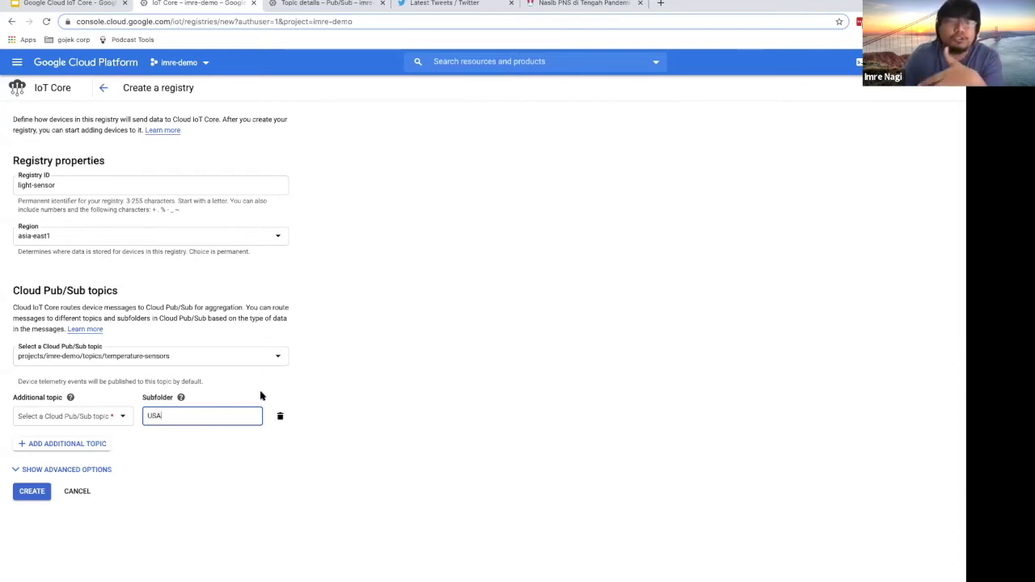
left_click(180, 397)
left_click(72, 417)
left_click(72, 416)
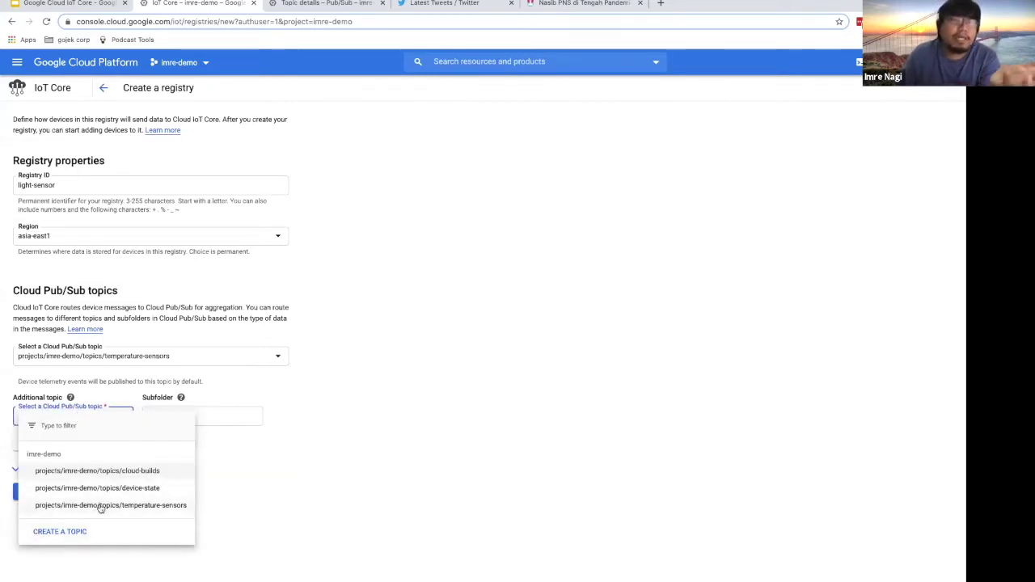
left_click(219, 416)
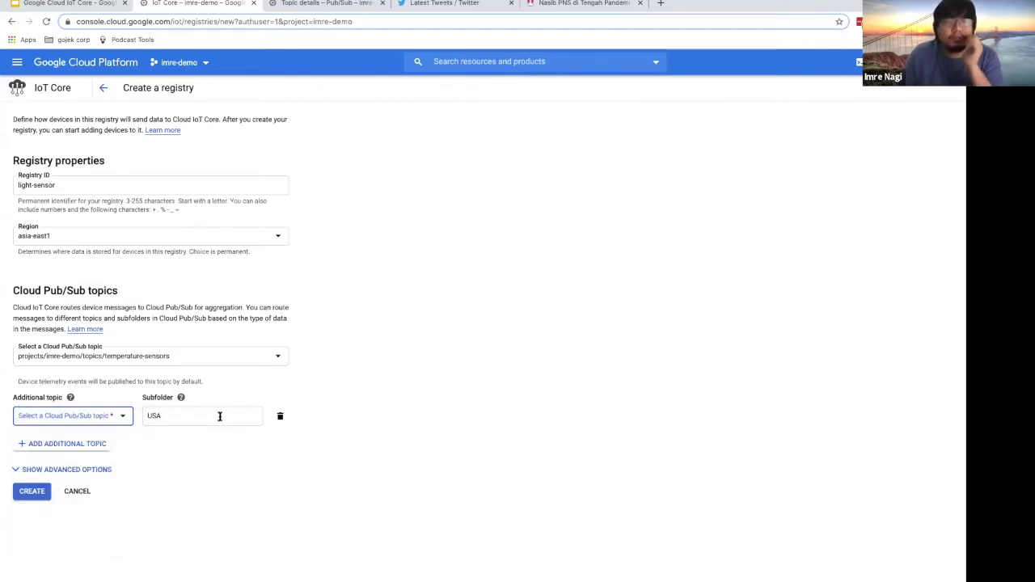
left_click(281, 416)
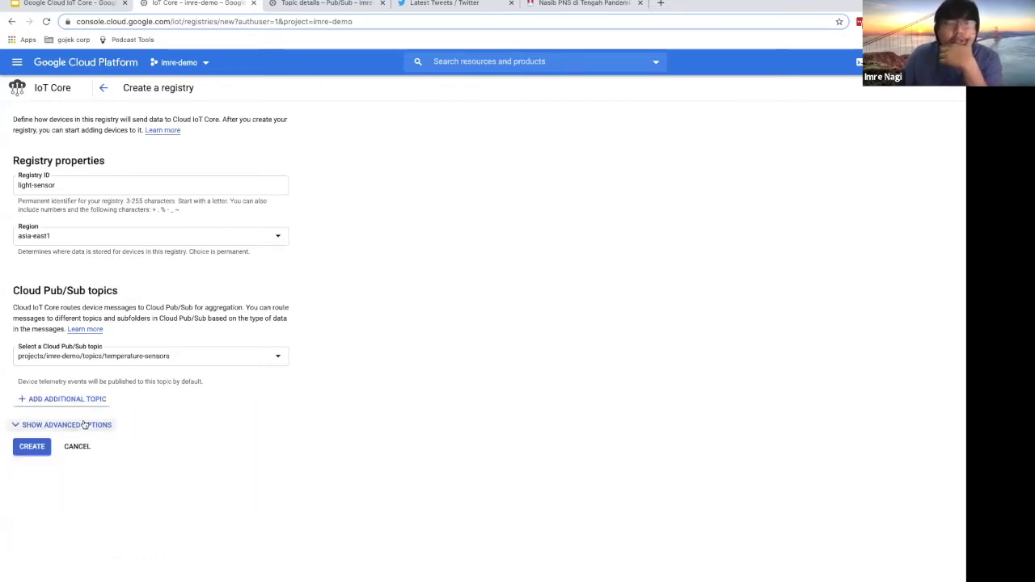
- Review the registry's advanced protocol, Stackdriver Logging and CA certificate options, and cancel the registry creation
left_click(84, 425)
scroll(244, 416, "down", 5)
scroll(162, 323, "down", 1)
scroll(37, 184, "up", 1)
left_click_drag(20, 191, 142, 193)
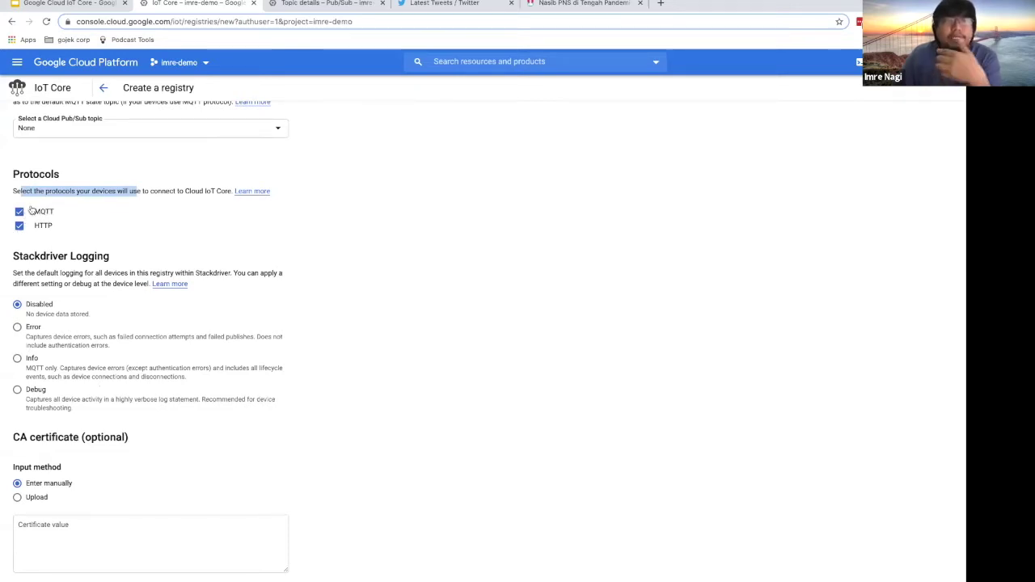
left_click_drag(25, 255, 105, 256)
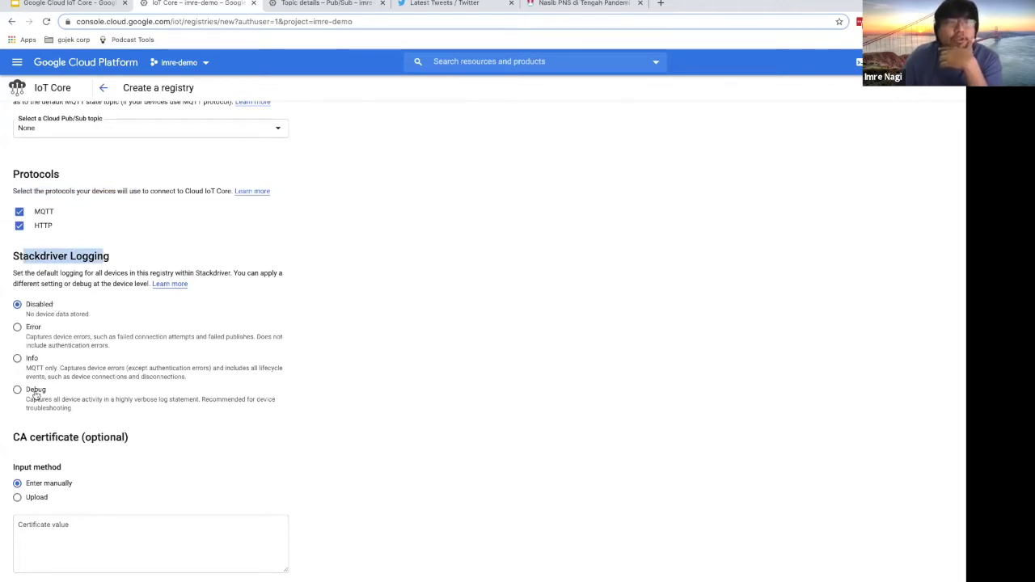
scroll(86, 418, "down", 1)
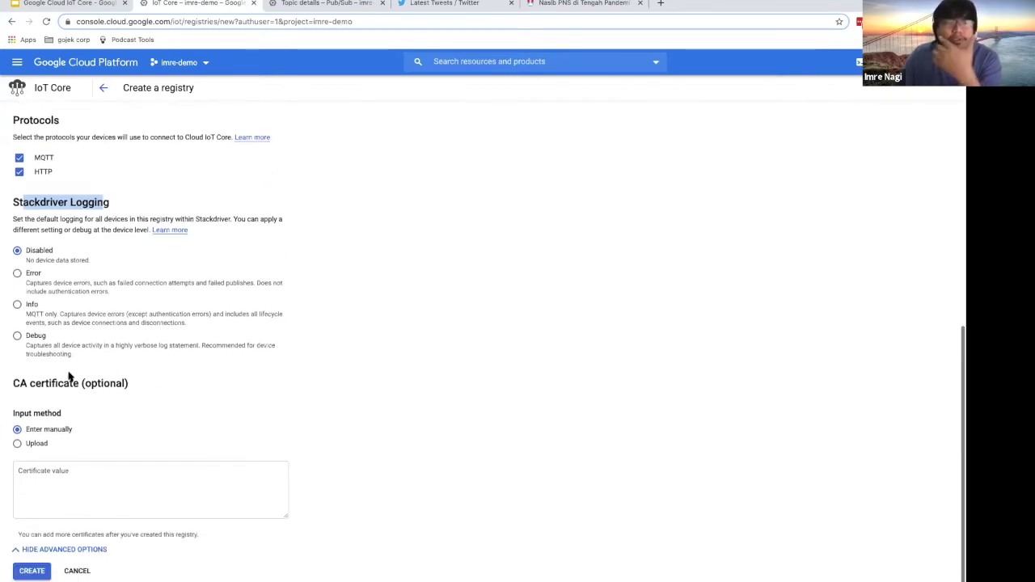
left_click(77, 571)
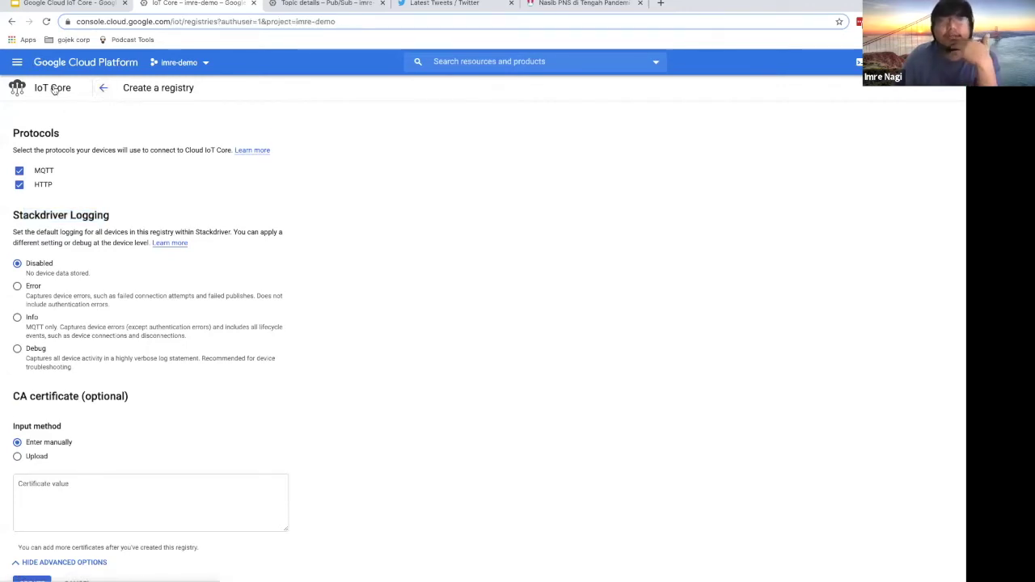
- Open the list of devices belonging to the temperature-sensors registry
left_click(351, 24)
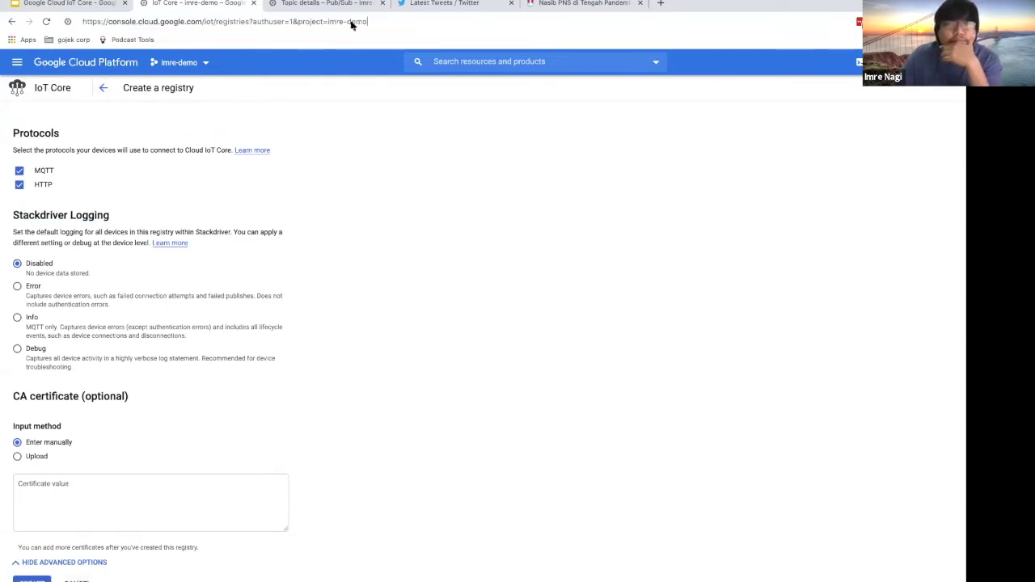
left_click(81, 149)
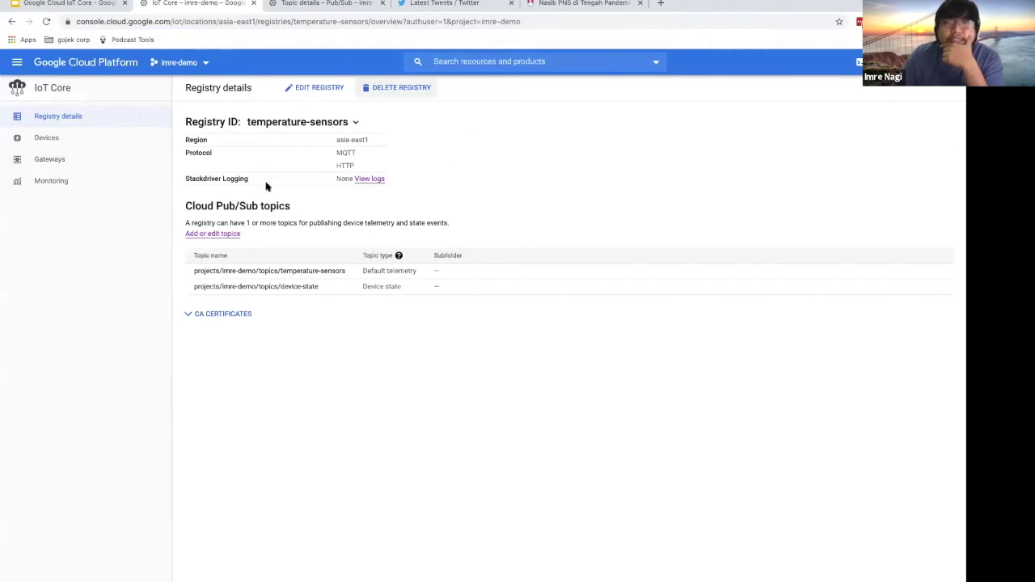
left_click(77, 145)
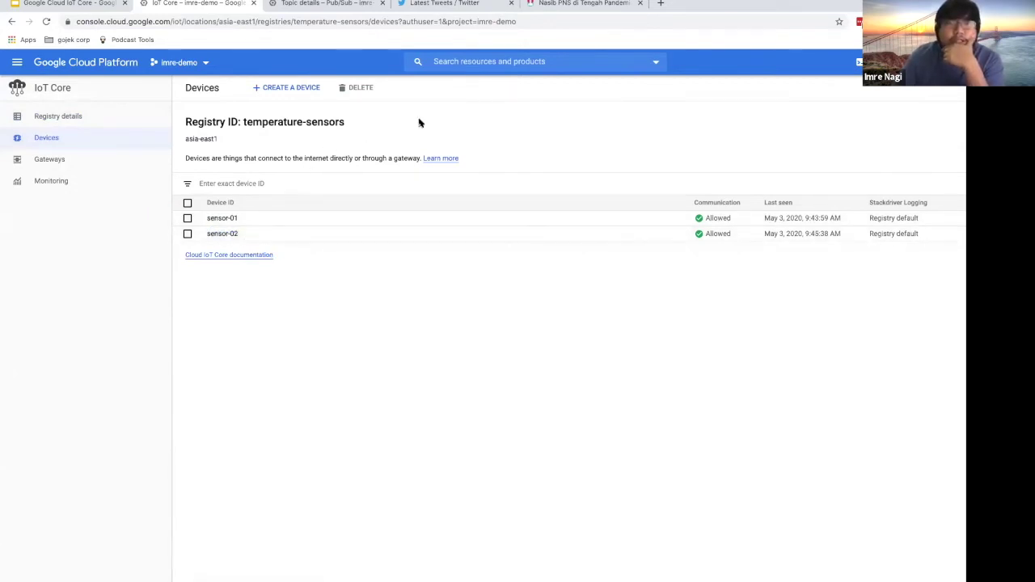
- Start creating a device with the ID sensor-03 in the temperature-sensors registry
left_click(291, 88)
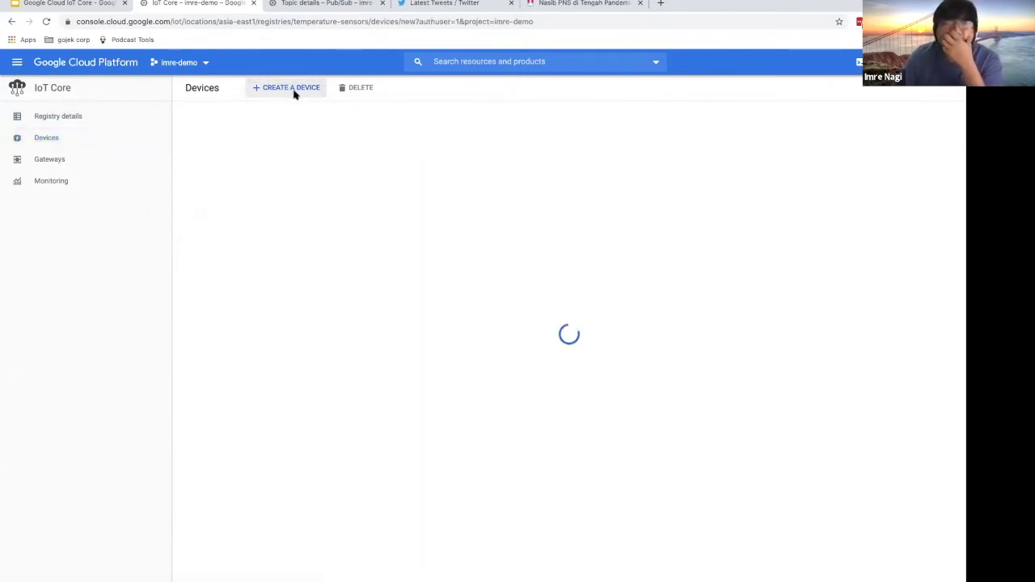
left_click(255, 130)
type("sensor-03")
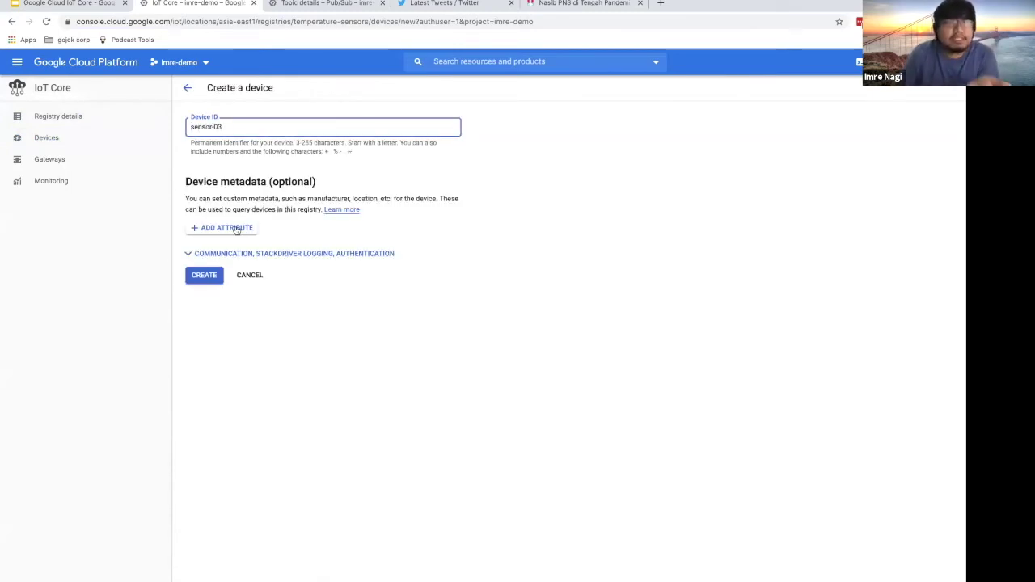
- Add a metadata attribute to the device with the key location and the value blok M
left_click(235, 229)
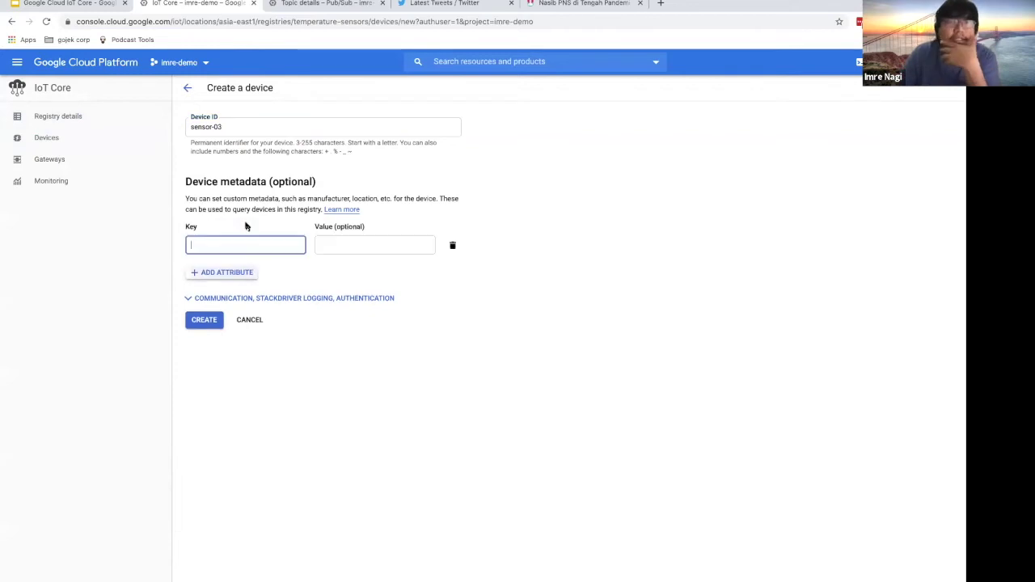
type("location")
key("Tab")
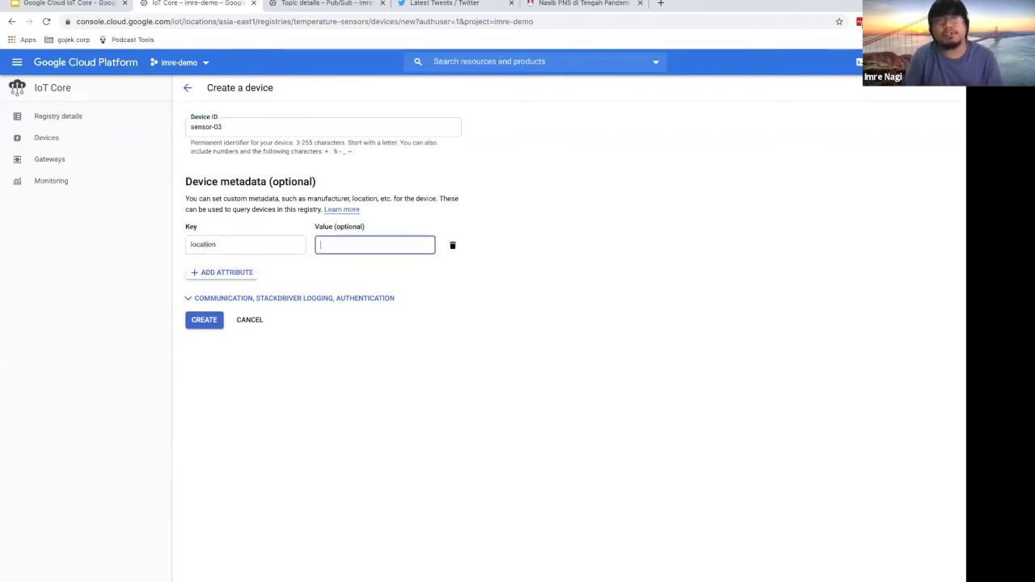
type("blok M")
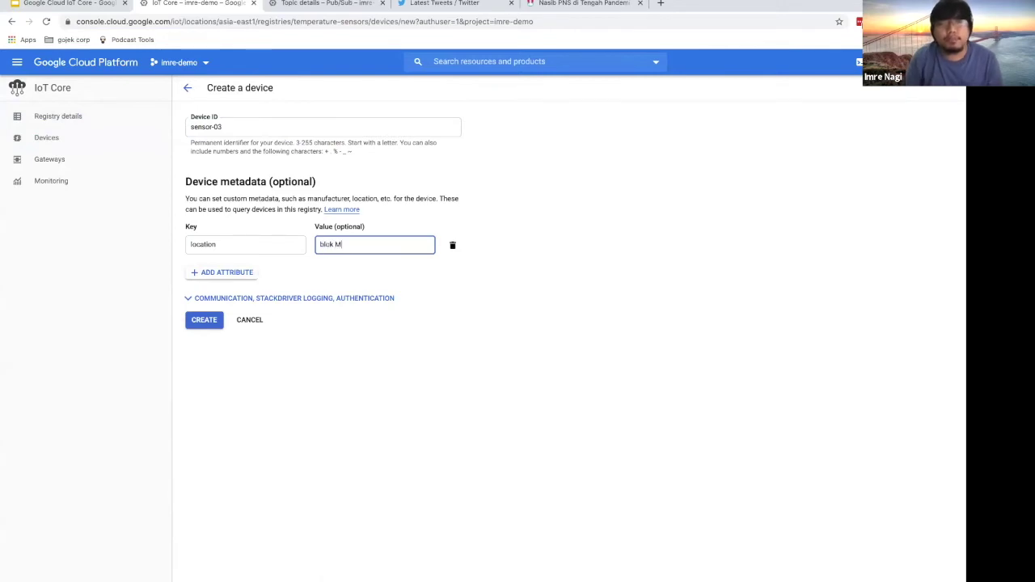
- Expand the new device's additional settings and examine its communication, Stackdriver Logging and authentication options
left_click(239, 298)
scroll(502, 279, "down", 3)
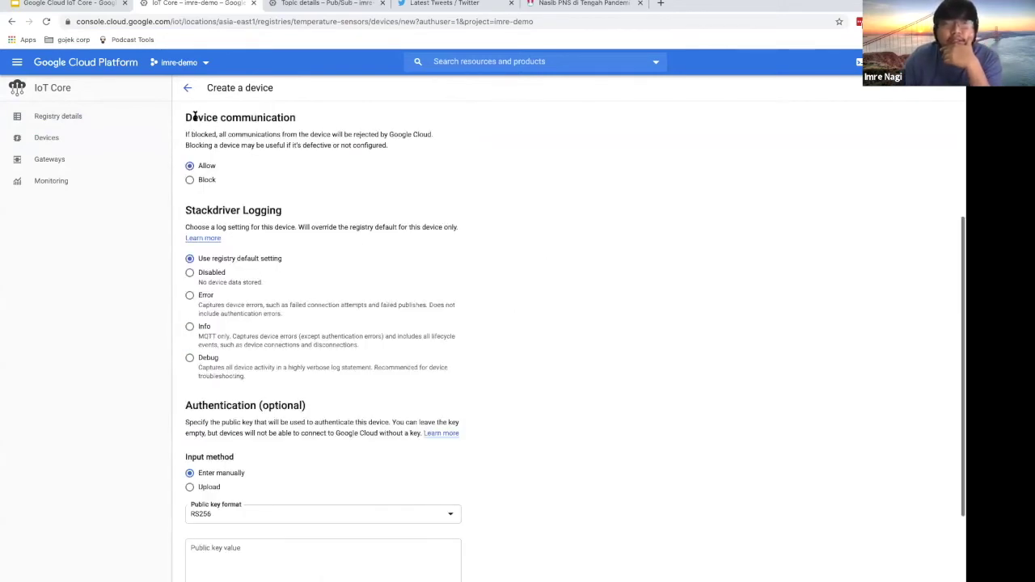
left_click_drag(184, 119, 300, 127)
left_click(289, 143)
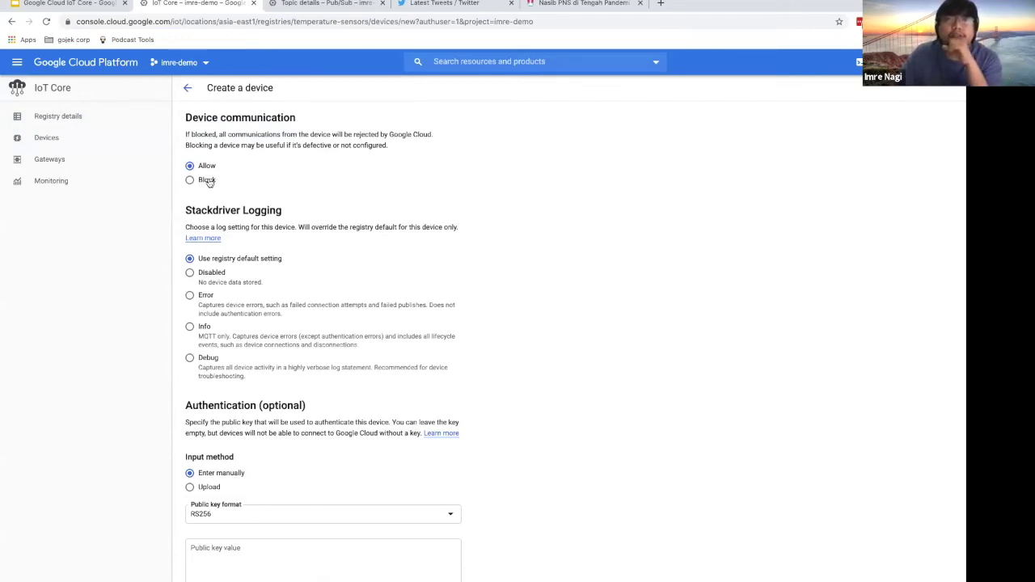
scroll(248, 178, "up", 1)
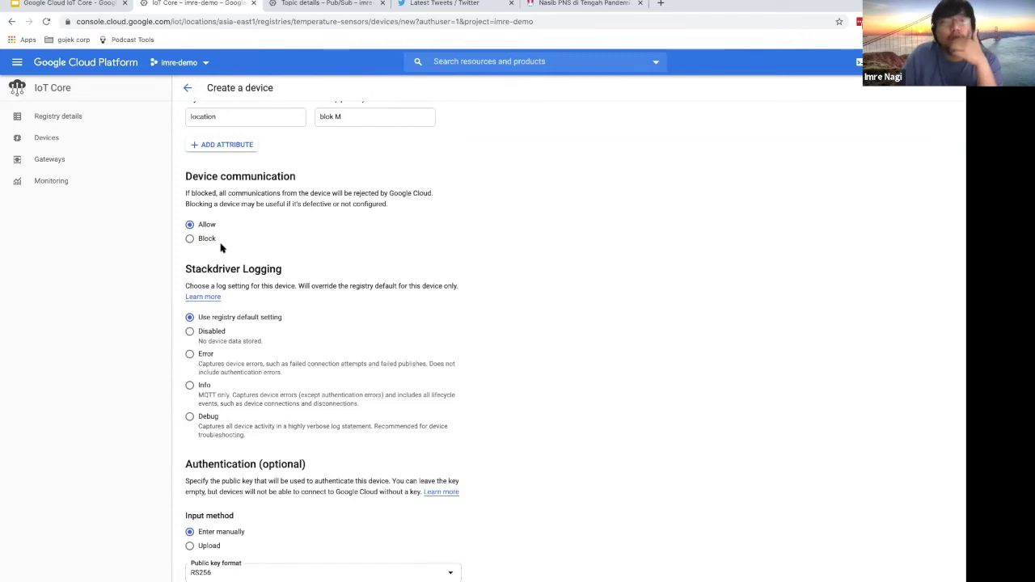
scroll(276, 257, "down", 3)
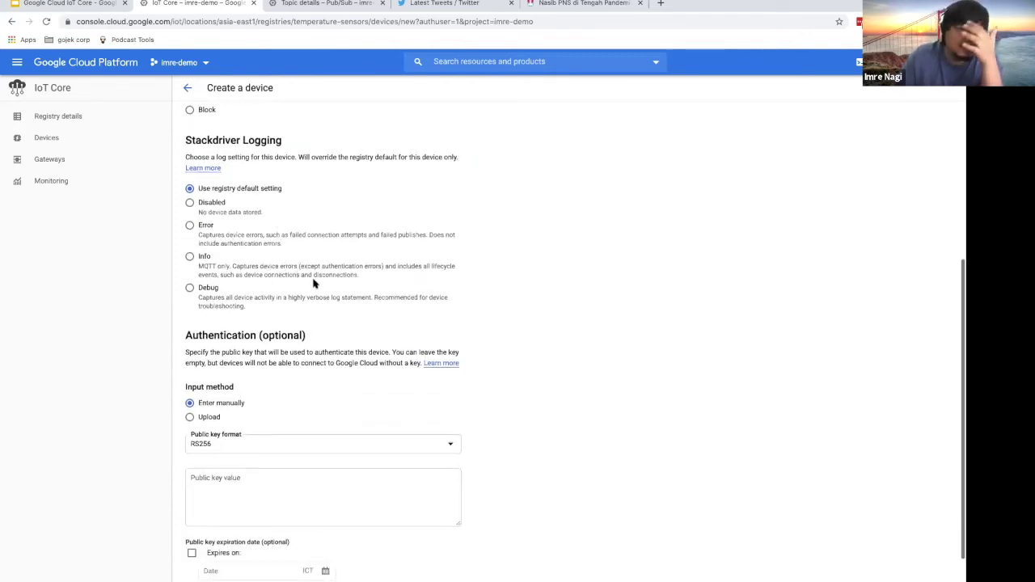
scroll(299, 376, "up", 1)
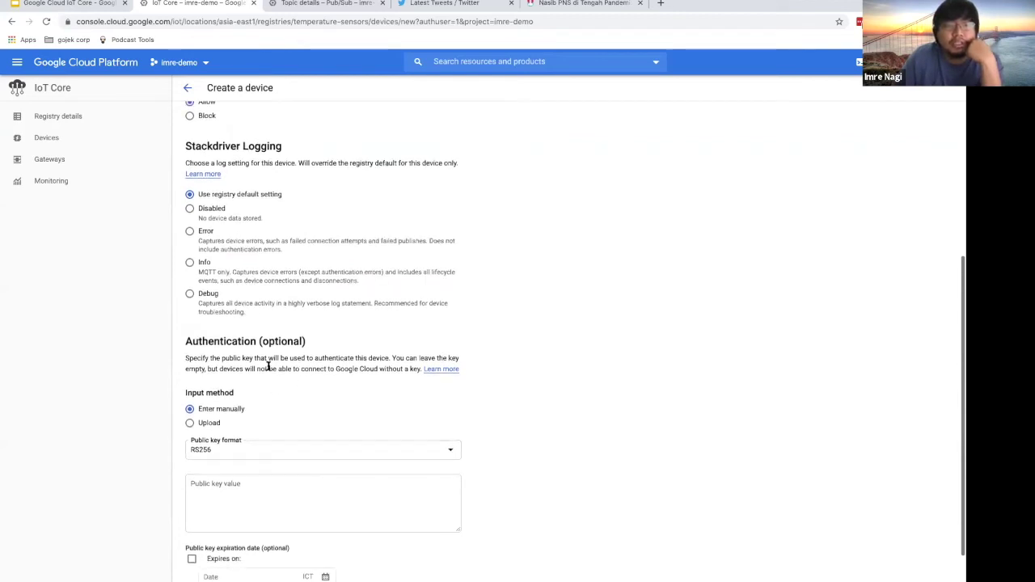
scroll(296, 392, "down", 1)
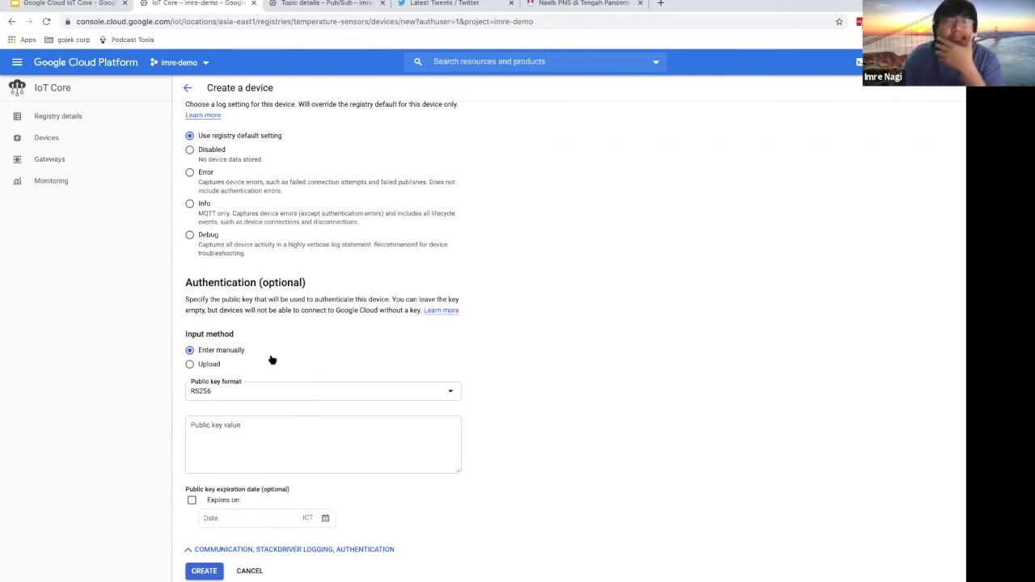
- Examine the expected public key value layout and the available public key formats, keeping RS256
left_click(248, 430)
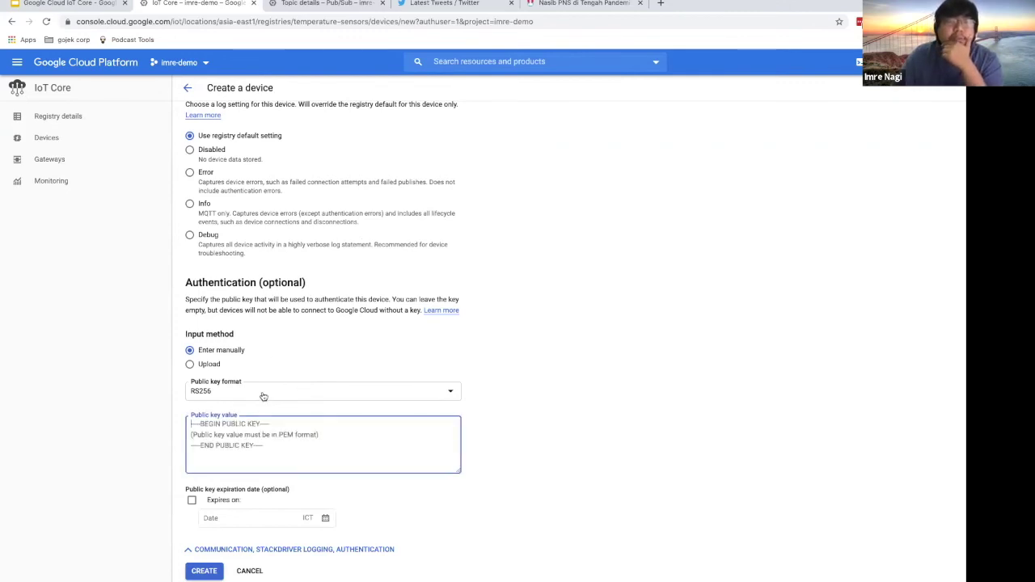
left_click(263, 396)
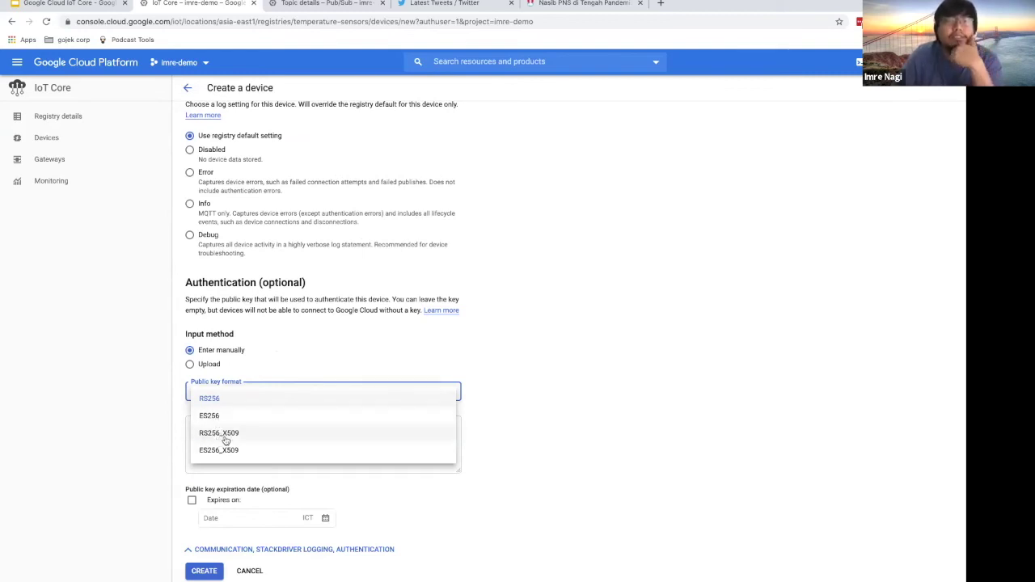
left_click(458, 429)
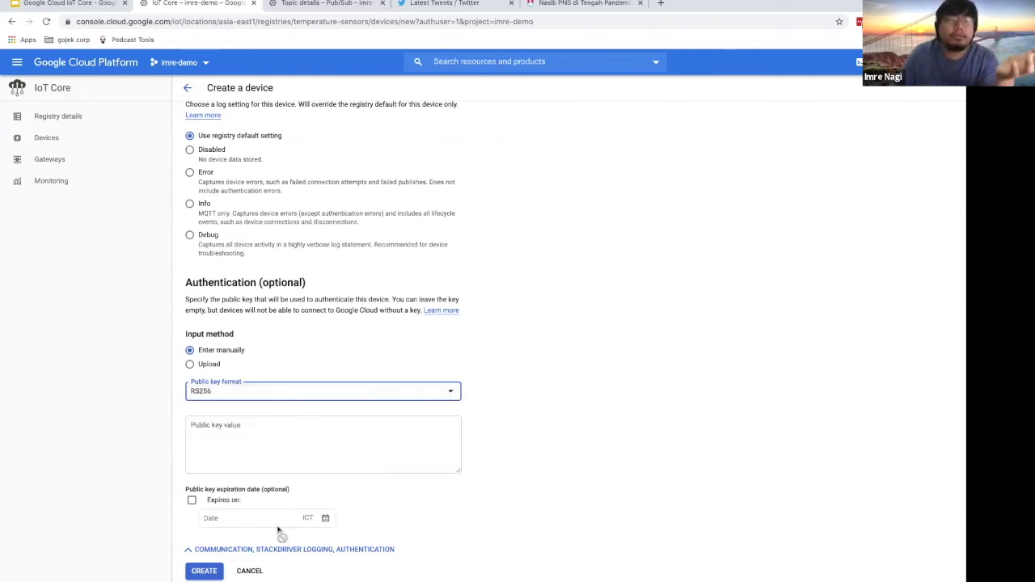
- Discard the unsaved new device and examine the registry and latest activity details of sensor-01
left_click(250, 571)
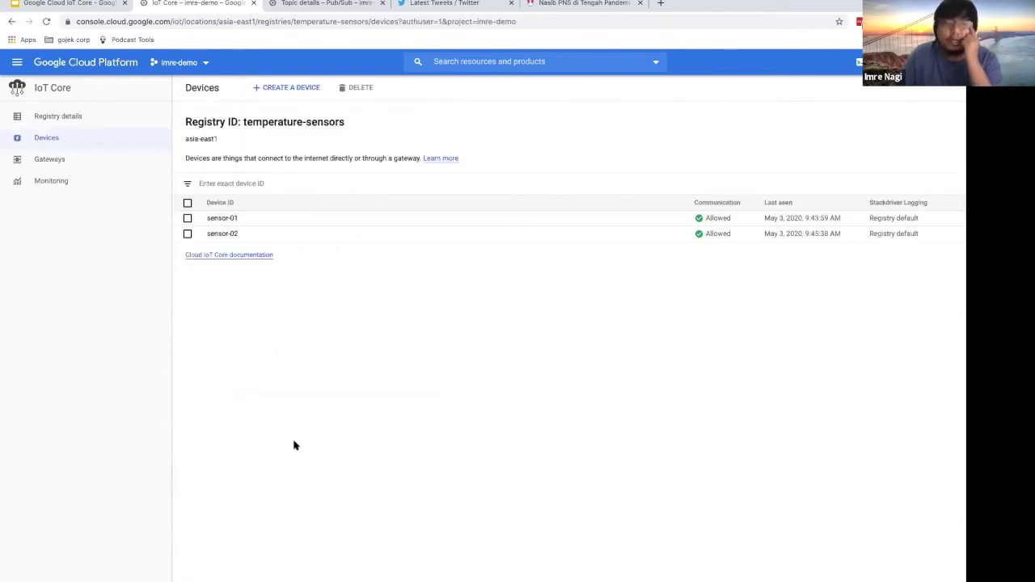
left_click(225, 218)
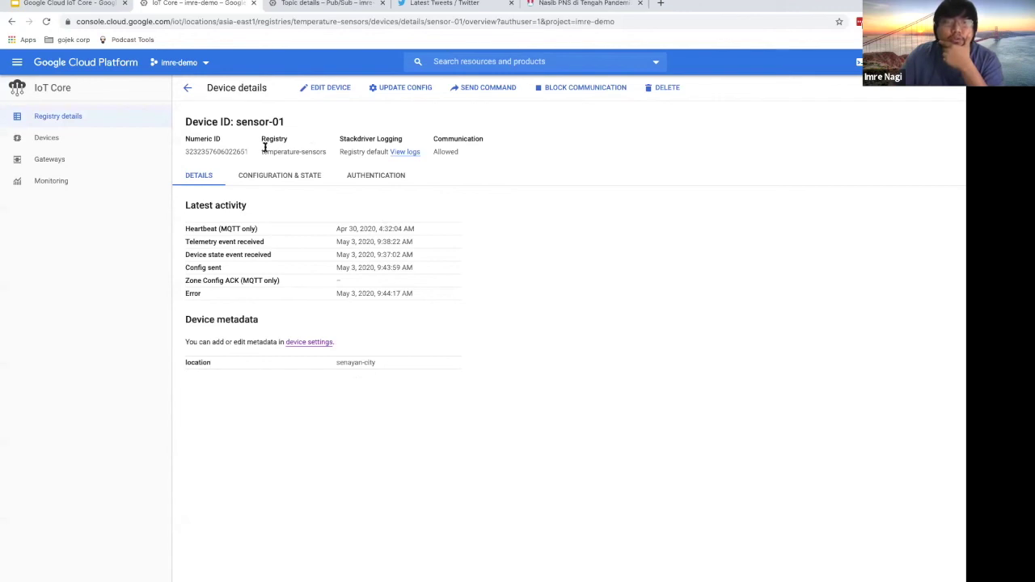
left_click_drag(262, 150, 312, 154)
left_click_drag(184, 227, 416, 299)
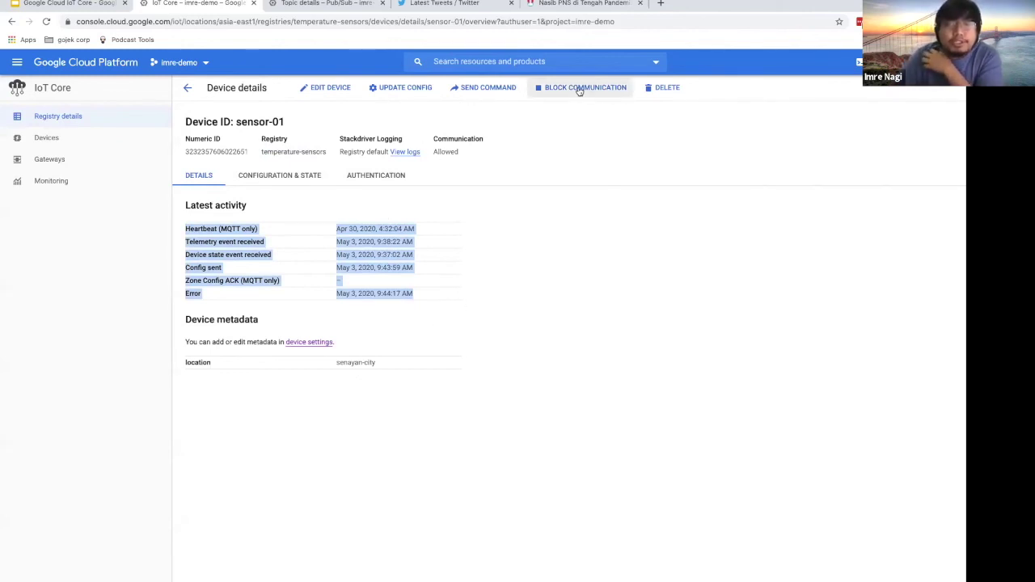
- Examine sensor-01's configuration update form and its Send command form, including command data and subfolder, and cancel without sending
left_click(398, 90)
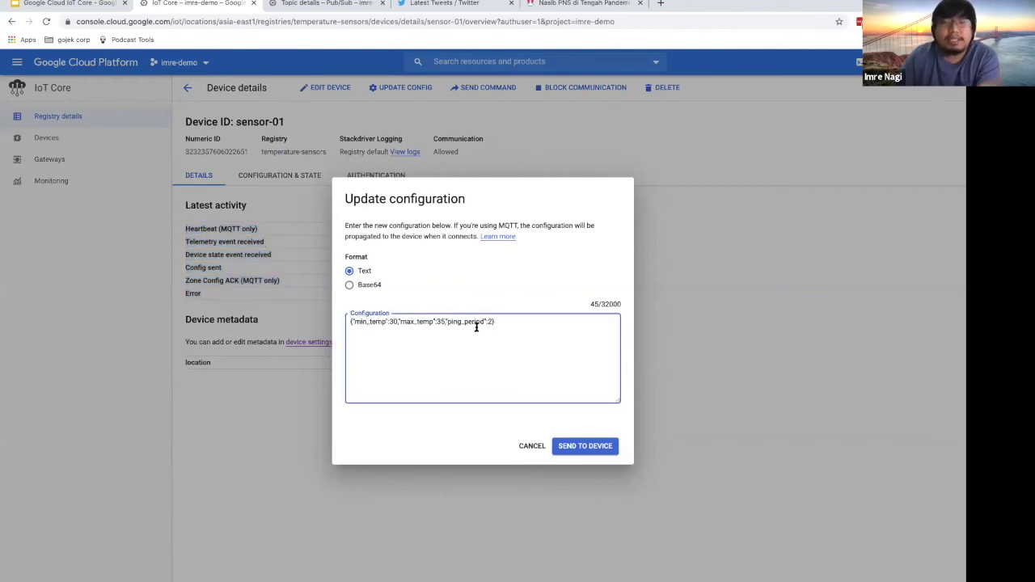
left_click(484, 89)
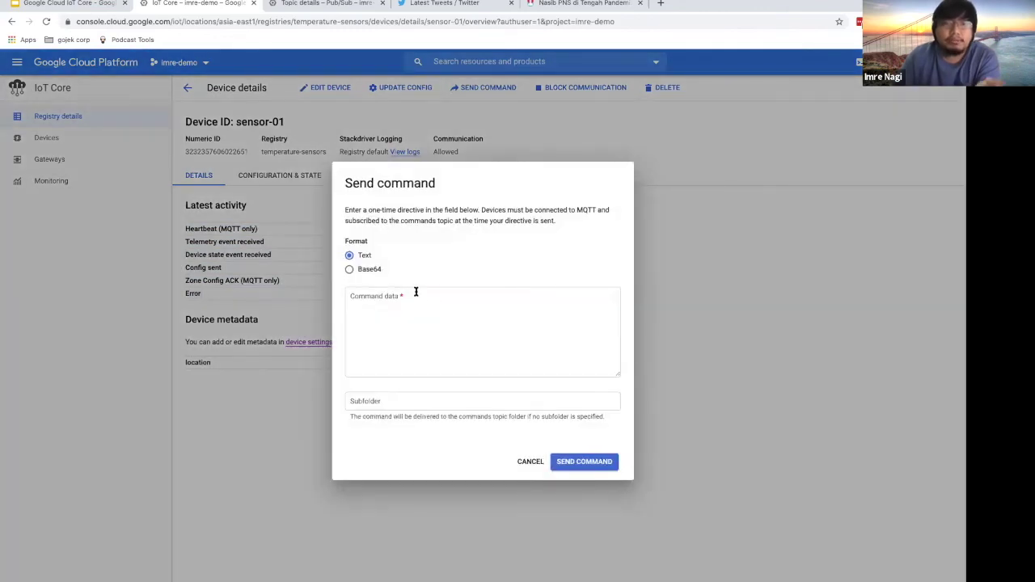
left_click(415, 293)
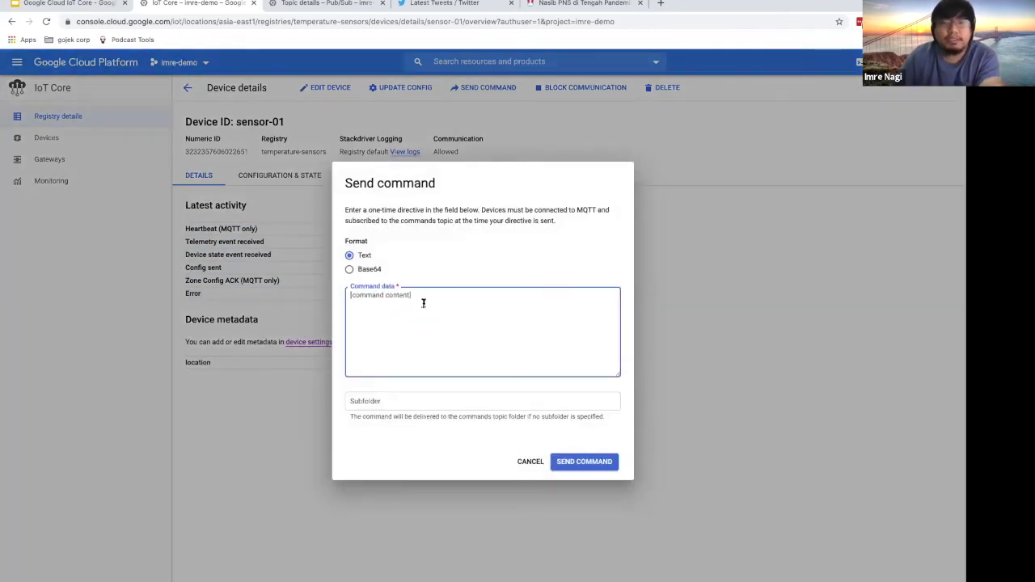
left_click(474, 402)
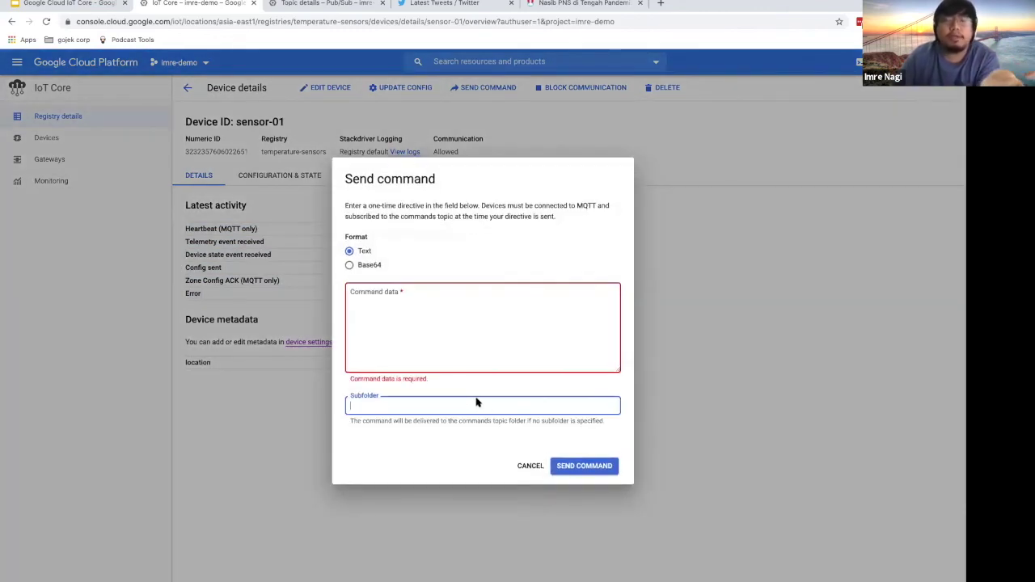
left_click(528, 469)
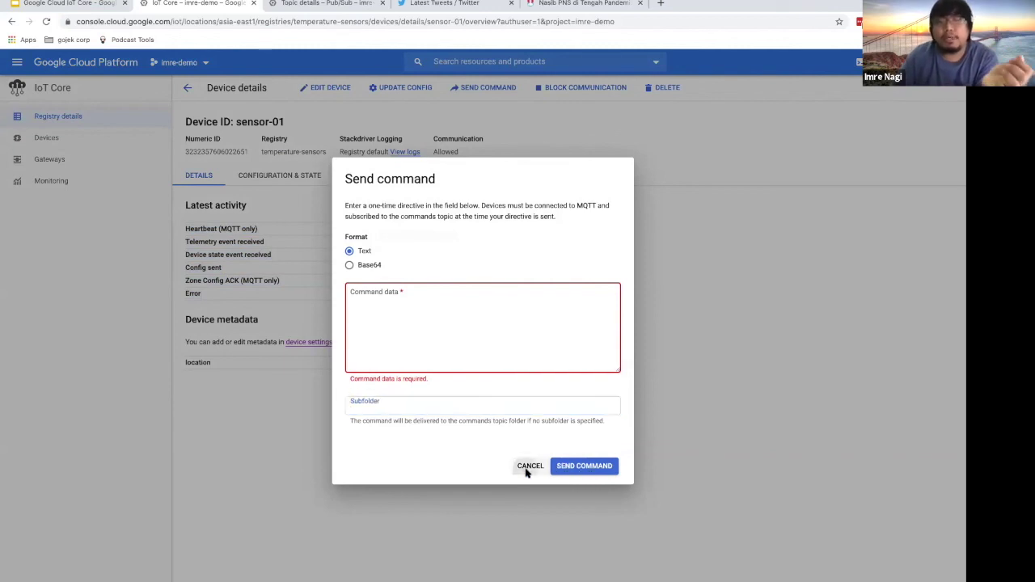